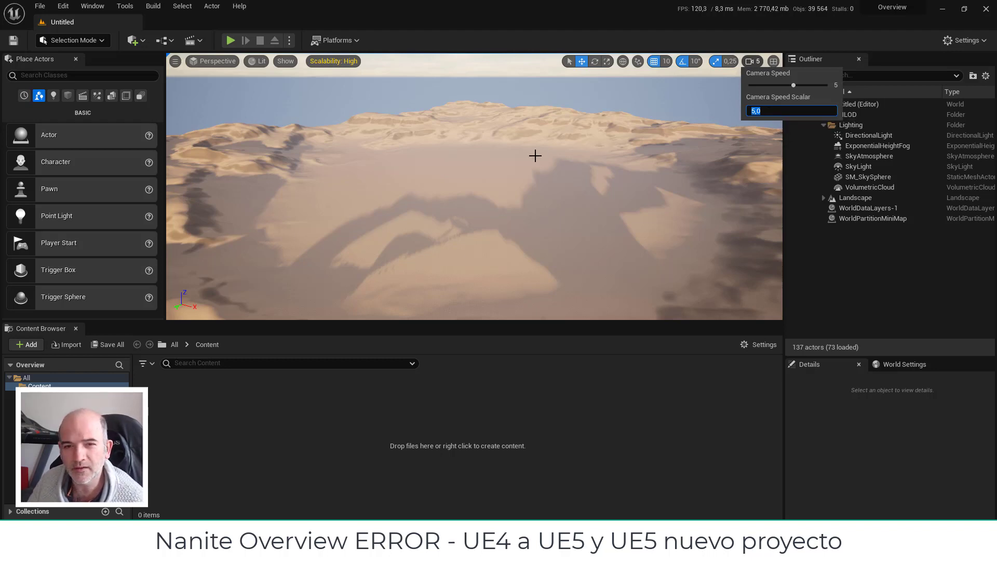
- Fly the camera low across the desert, turning and pitching to look over the sand toward distant dunes
{"action": "right_click_drag", "start_coordinate": [535, 156], "coordinate": [496, 165]}
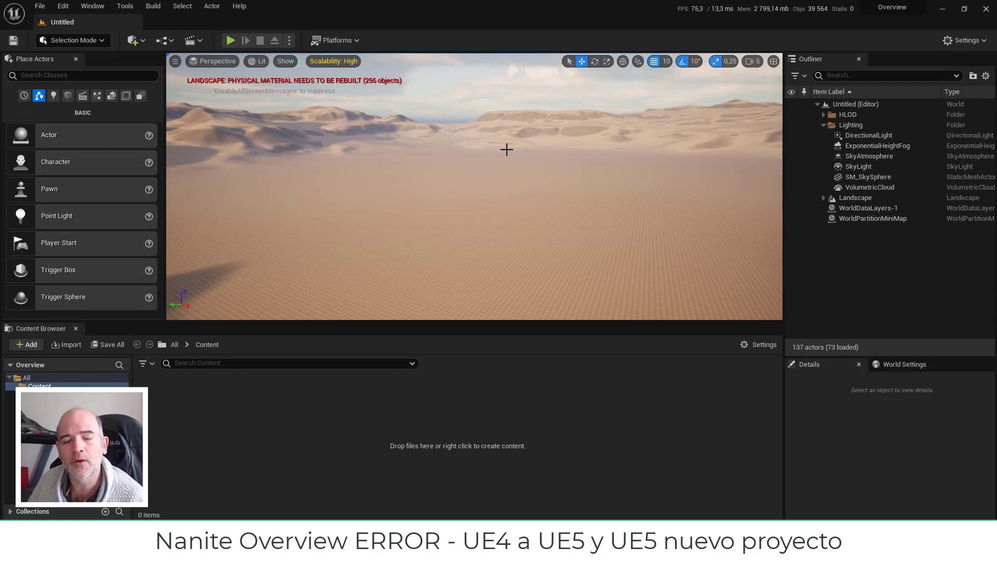
{"action": "right_click_drag", "start_coordinate": [483, 150], "coordinate": [483, 151]}
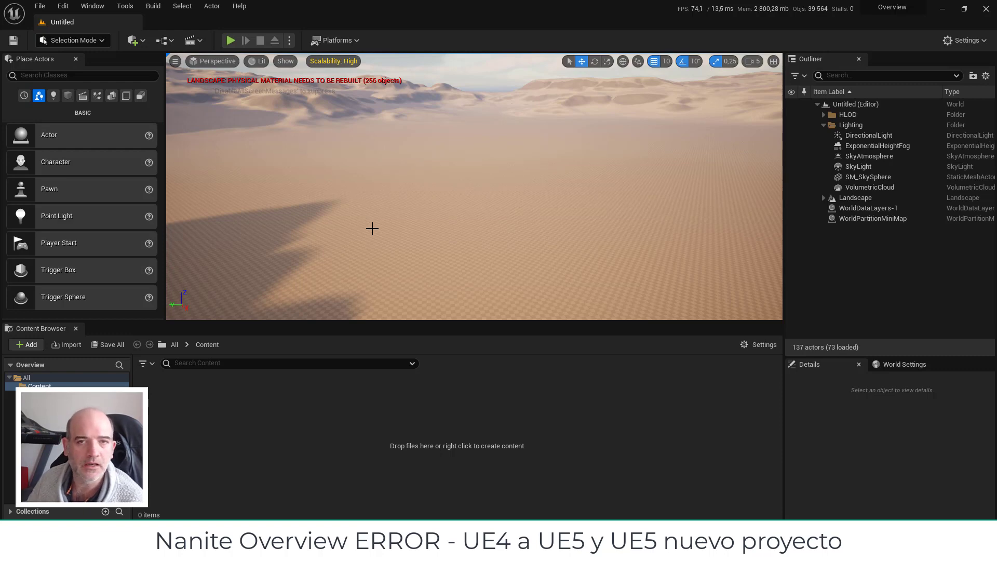
{"action": "right_click_drag", "start_coordinate": [376, 225], "coordinate": [376, 225]}
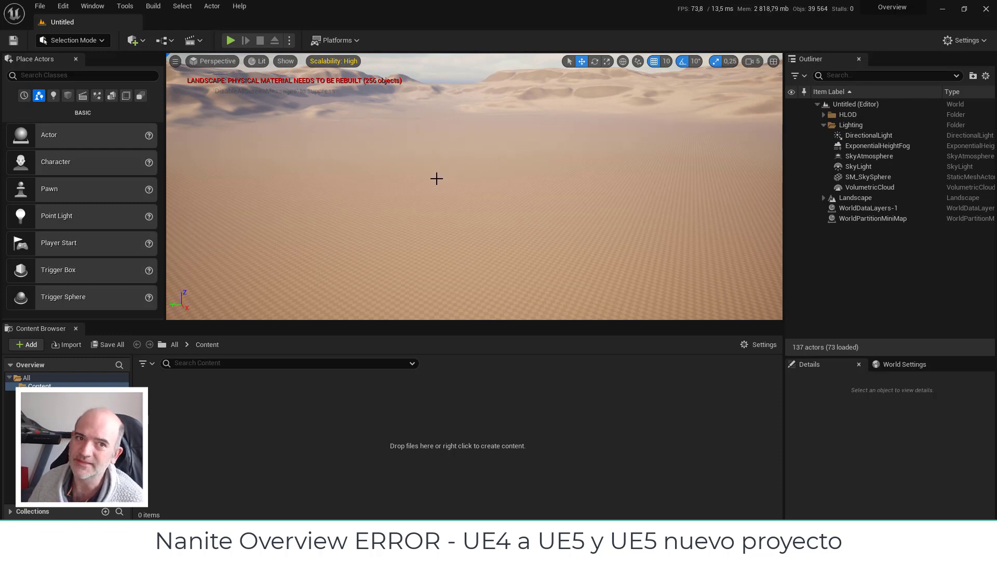
{"action": "right_click_drag", "start_coordinate": [286, 68], "coordinate": [286, 68]}
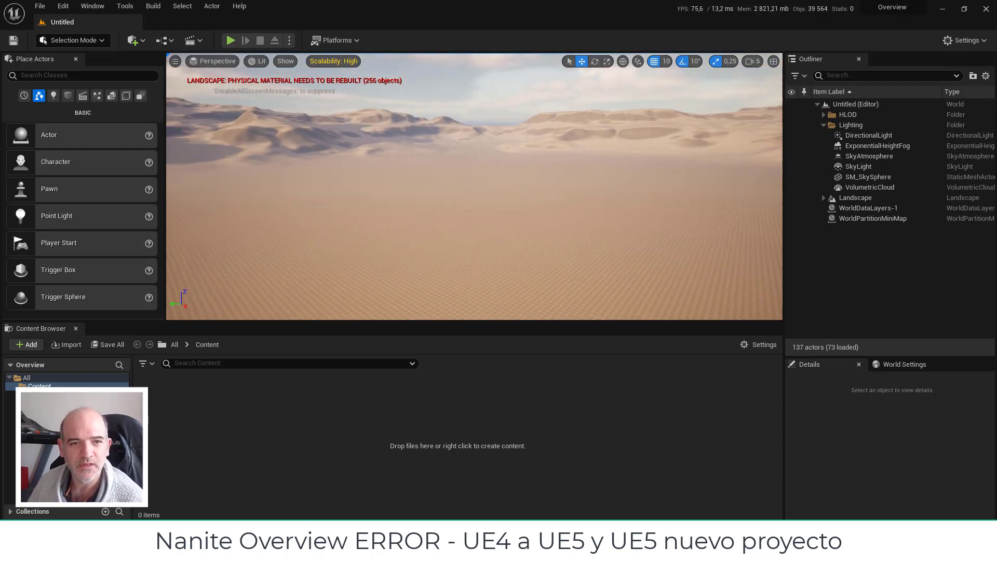
- Open Project Settings full-screen on Platforms > Windows to check DirectX 12 default RHI and SM6
{"action": "left_click", "coordinate": [39, 5]}
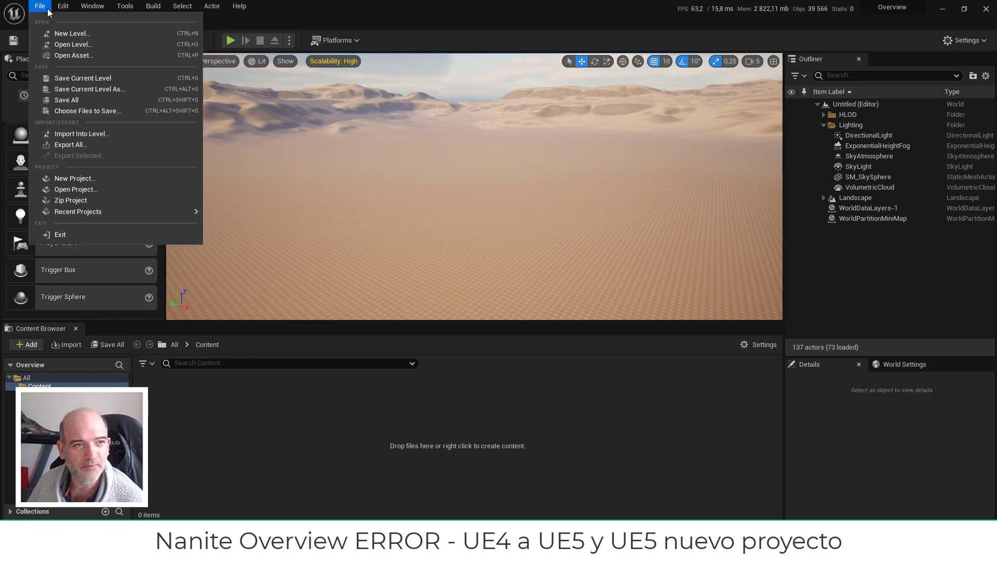
{"action": "mouse_move", "coordinate": [64, 6]}
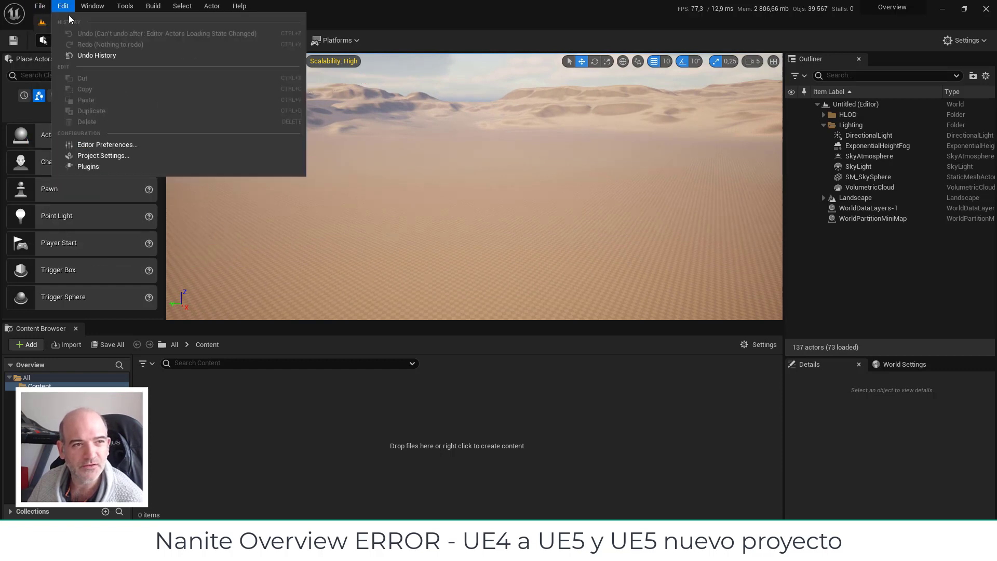
{"action": "left_click", "coordinate": [95, 155]}
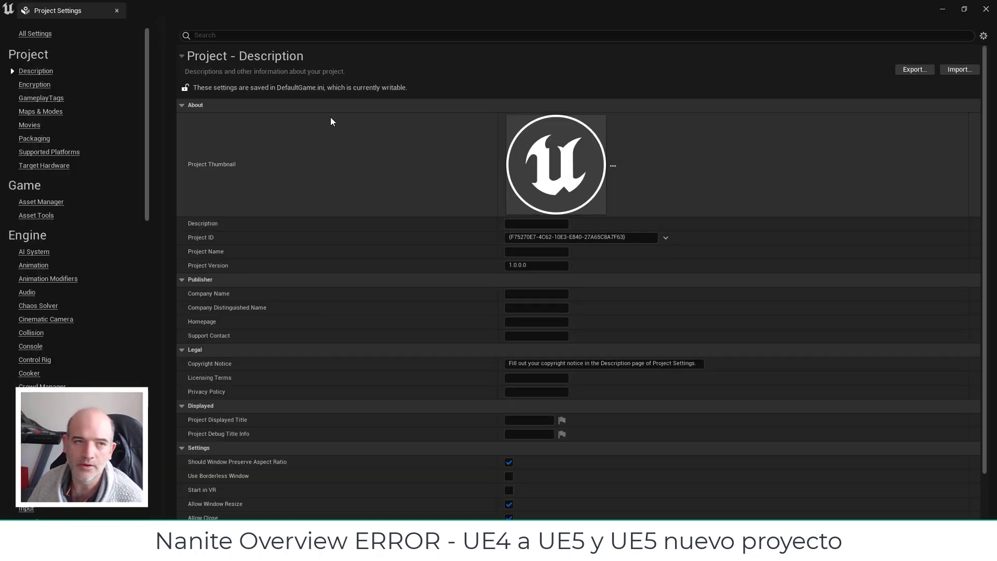
{"action": "double_click", "coordinate": [170, 10]}
{"action": "left_click", "coordinate": [72, 8]}
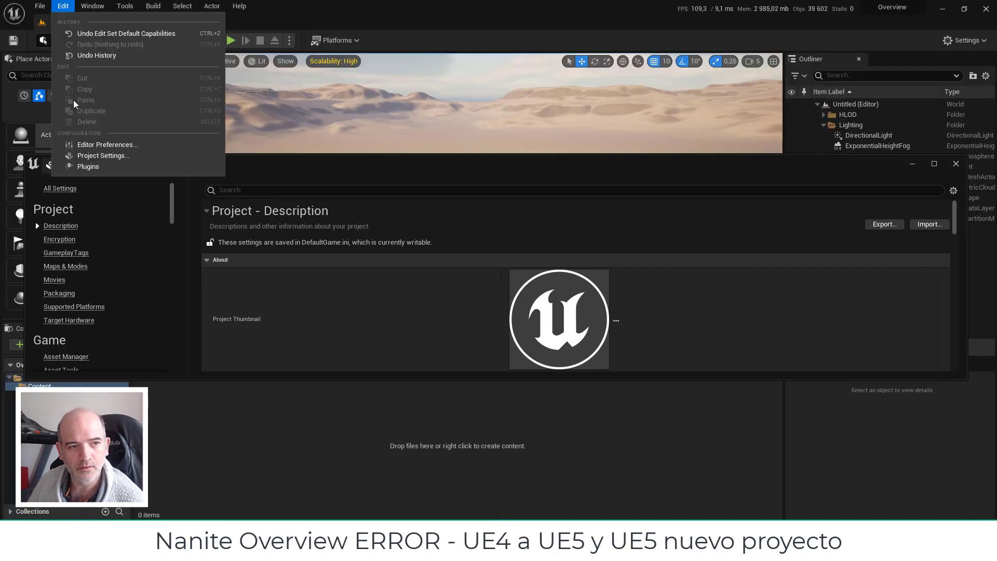
{"action": "left_click", "coordinate": [59, 8]}
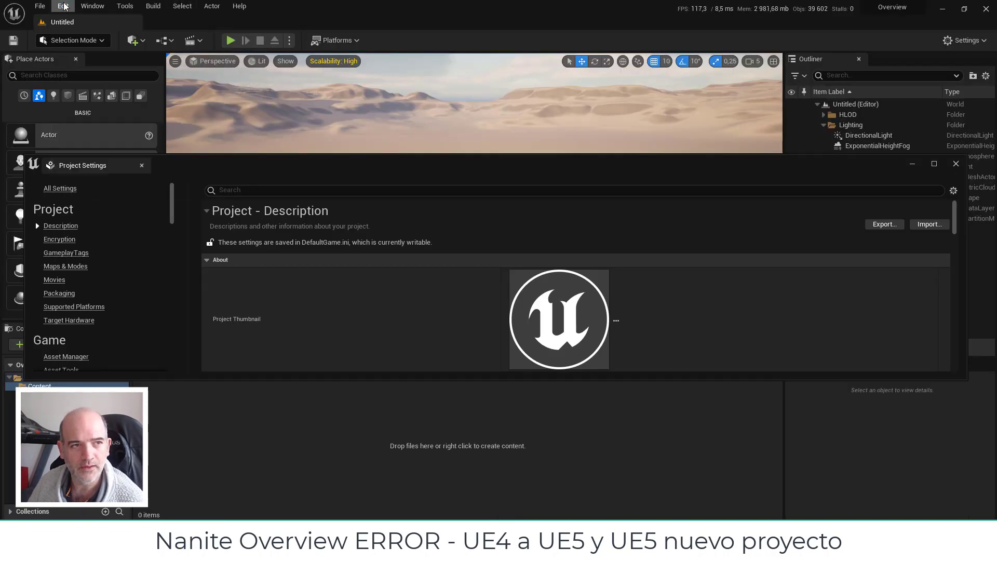
{"action": "double_click", "coordinate": [300, 161]}
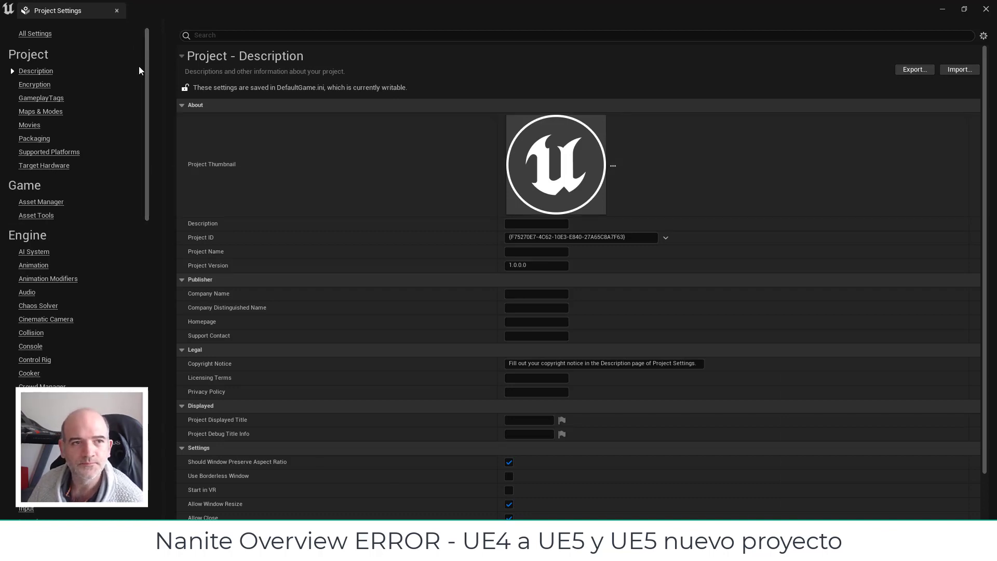
{"action": "mouse_move", "coordinate": [147, 72]}
{"action": "left_mouse_down"}
{"action": "mouse_move", "coordinate": [170, 407]}
{"action": "mouse_move", "coordinate": [148, 73]}
{"action": "left_mouse_up"}
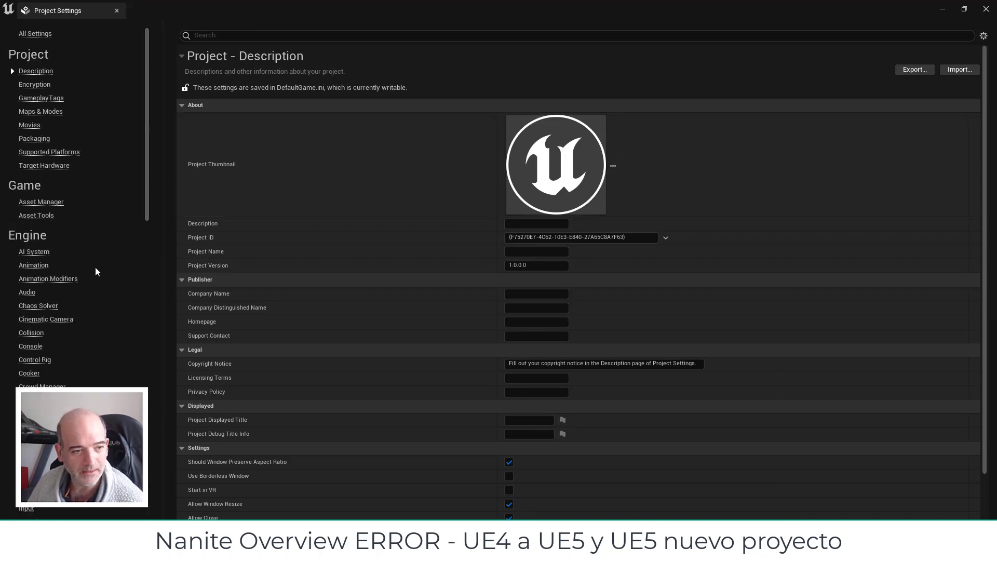
{"action": "left_click_drag", "start_coordinate": [147, 189], "coordinate": [167, 472]}
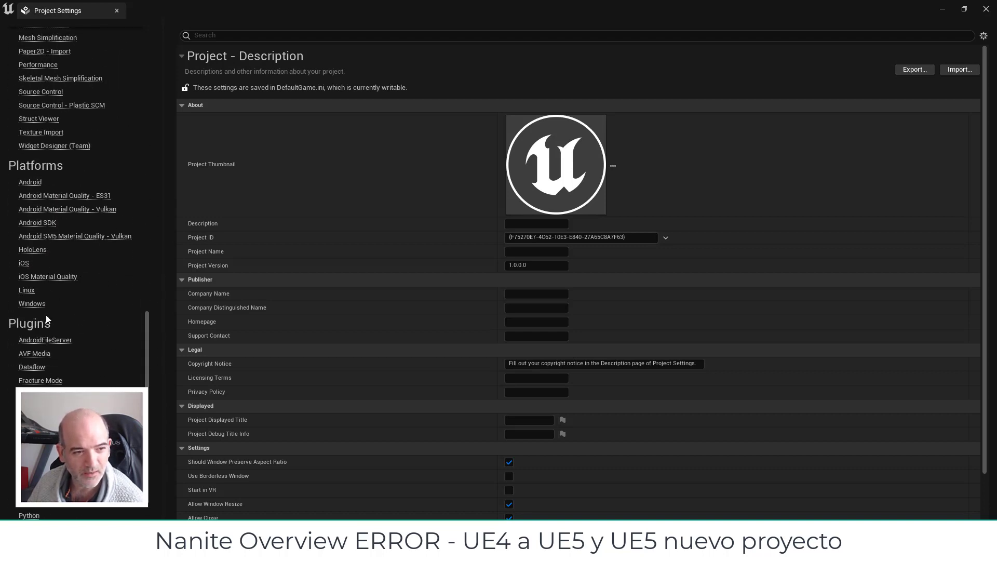
{"action": "left_click", "coordinate": [33, 305]}
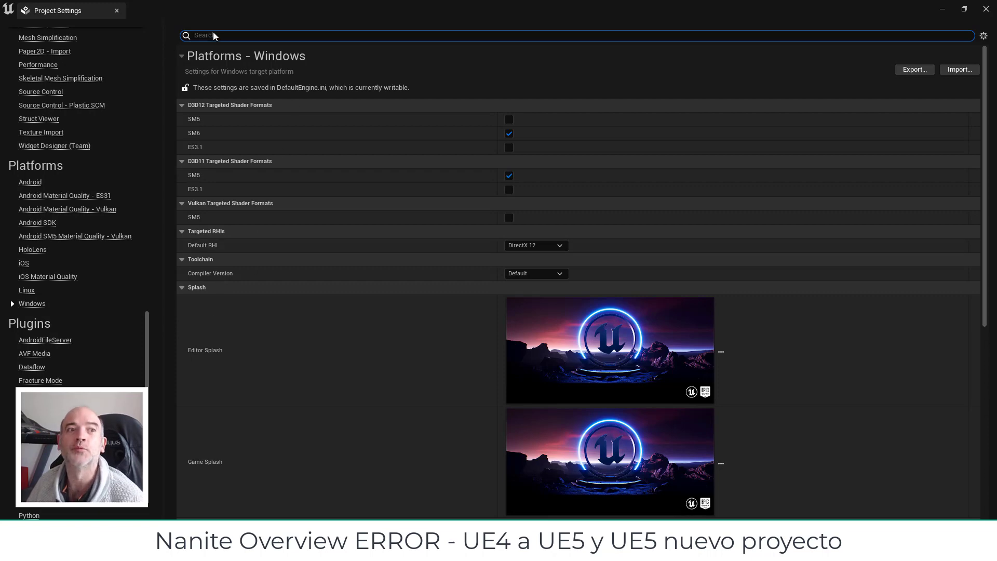
- Close Project Settings and try the Lit > Nanite Visualization > Overview mode on the desert viewport
{"action": "left_click", "coordinate": [116, 10]}
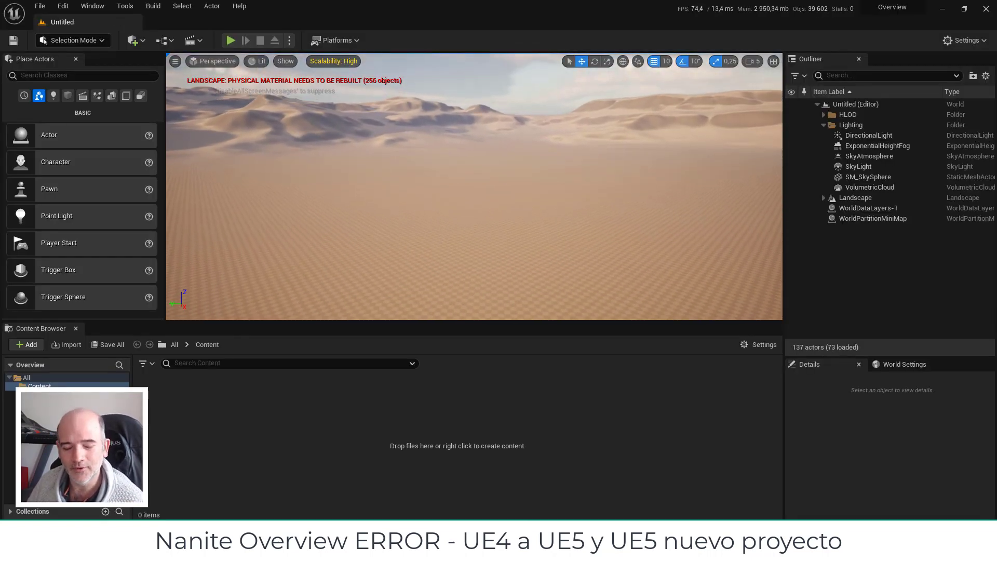
{"action": "right_click_drag", "start_coordinate": [491, 220], "coordinate": [492, 197]}
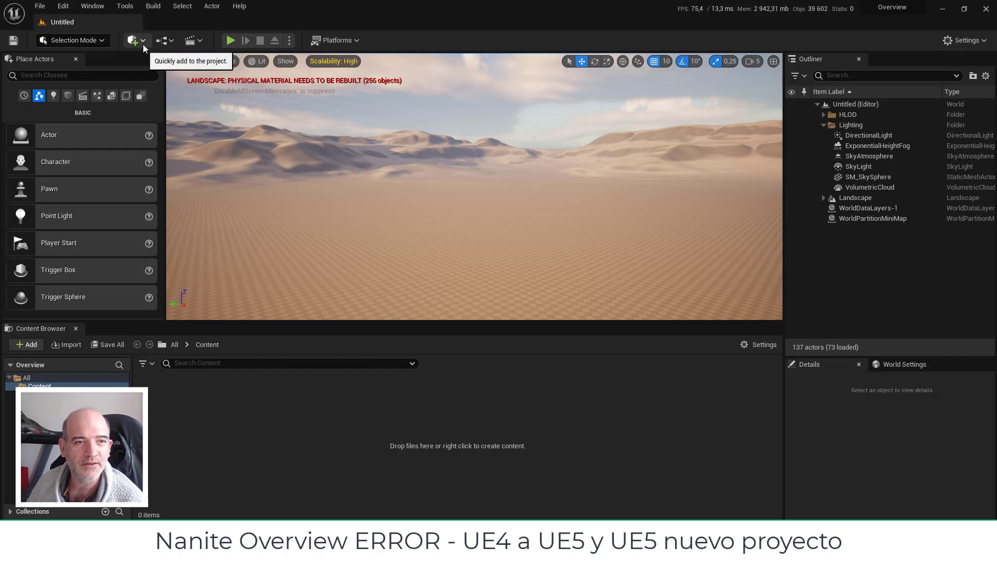
{"action": "left_click", "coordinate": [259, 61]}
{"action": "mouse_move", "coordinate": [311, 227]}
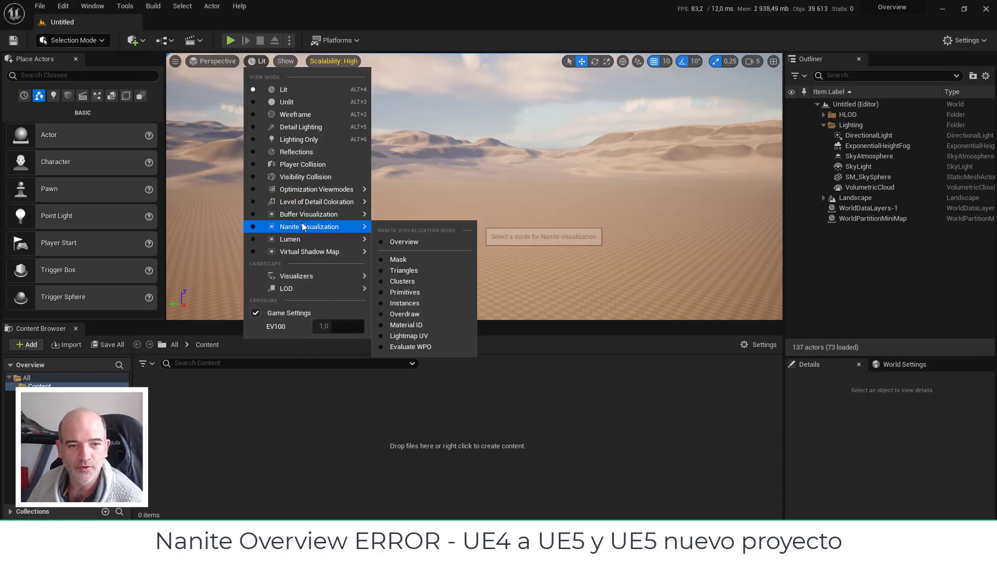
{"action": "left_click", "coordinate": [404, 241]}
{"action": "left_click", "coordinate": [260, 61]}
{"action": "left_click", "coordinate": [278, 84]}
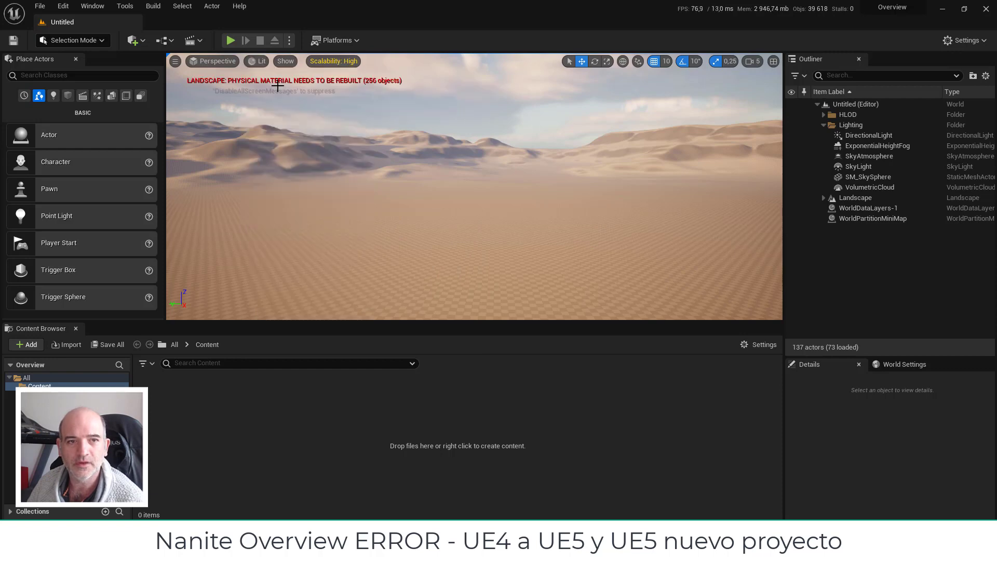
{"action": "left_click", "coordinate": [132, 42]}
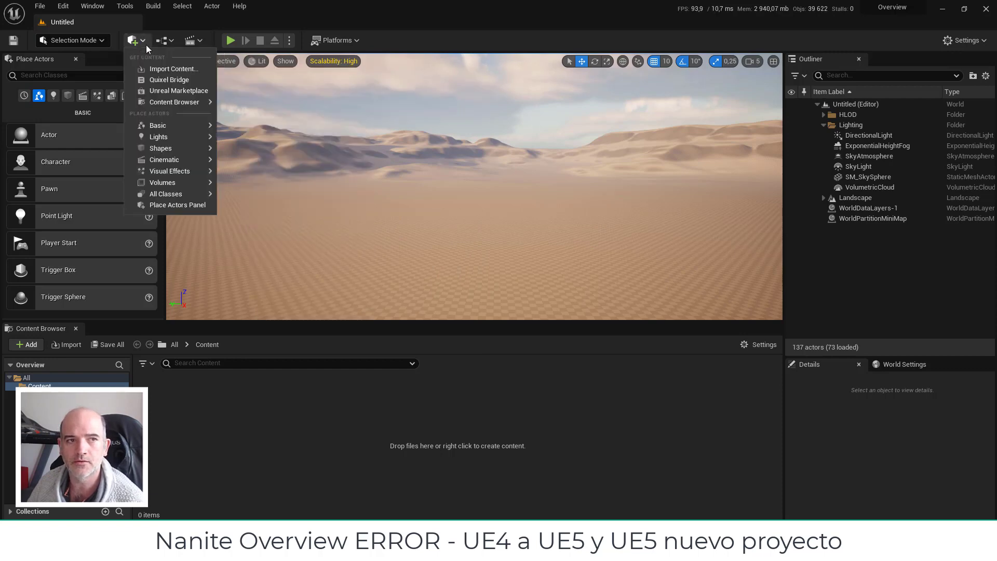
- In Quixel Bridge, find the Modular Marble Rail Kit under 3D Assets > Building > Balcony
{"action": "left_click", "coordinate": [191, 85]}
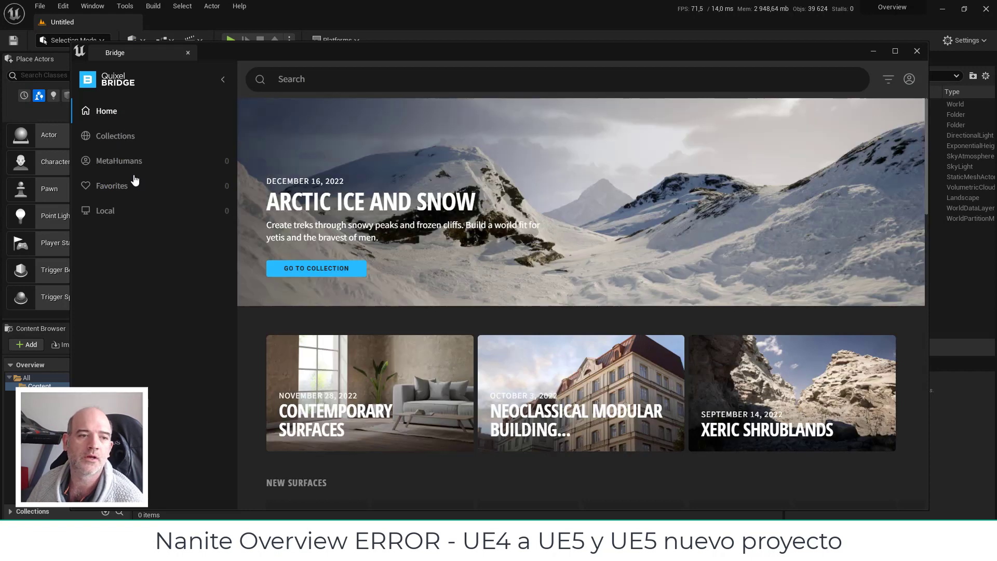
{"action": "left_click", "coordinate": [122, 140]}
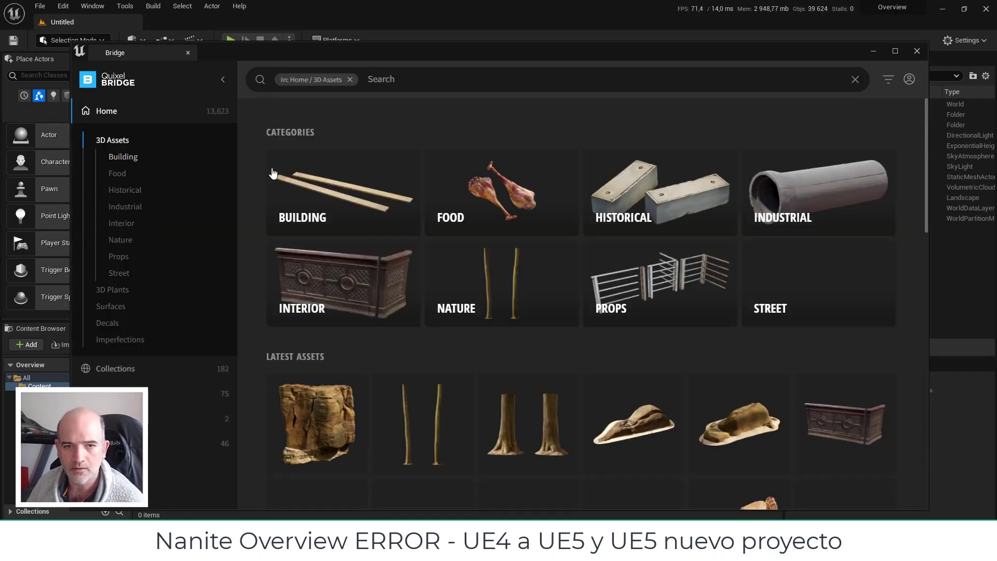
{"action": "left_click", "coordinate": [333, 206]}
{"action": "left_click", "coordinate": [335, 207]}
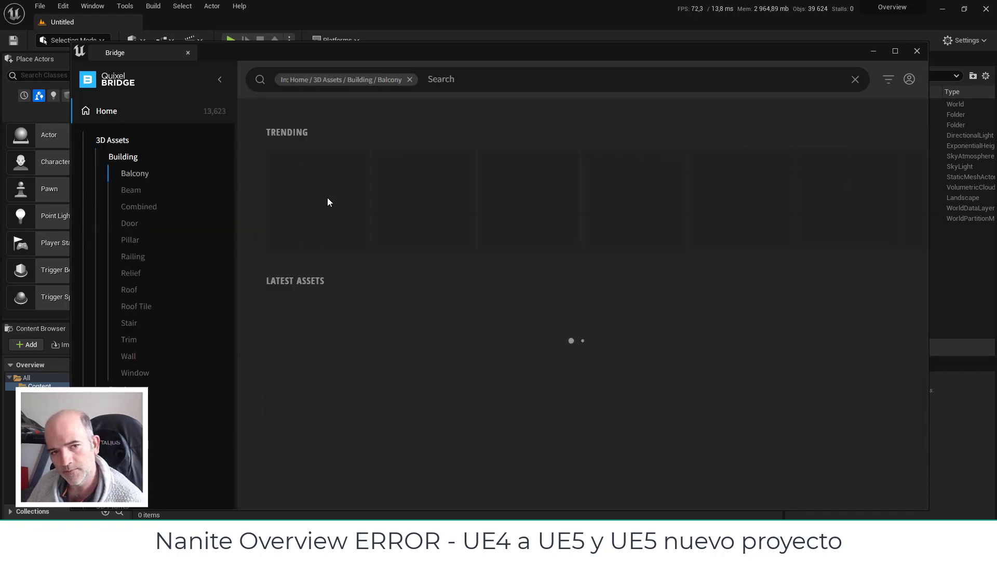
{"action": "left_click", "coordinate": [328, 199]}
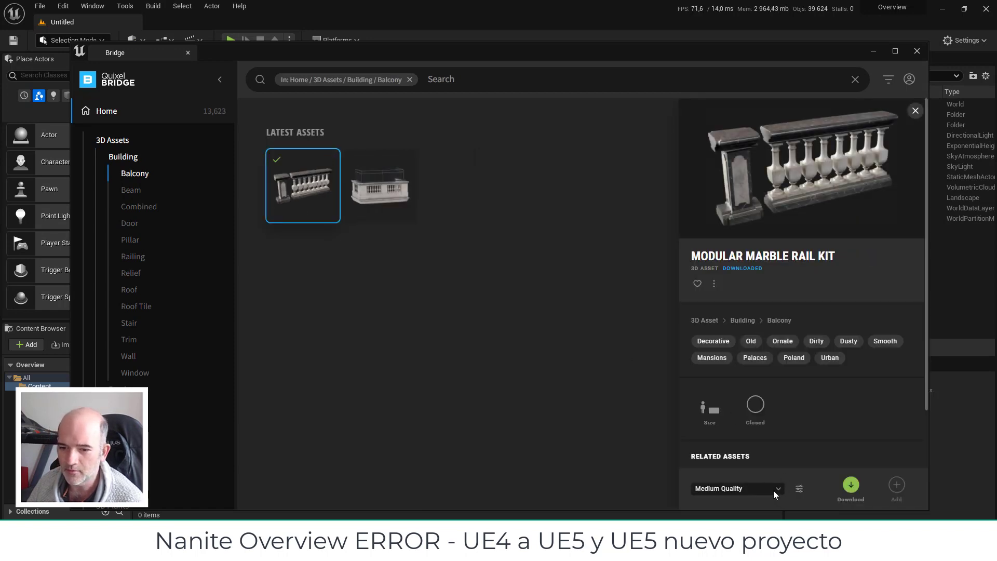
- Download the Modular Marble Rail Kit at Low Quality, add it to the project, and close Bridge
{"action": "left_click", "coordinate": [773, 490]}
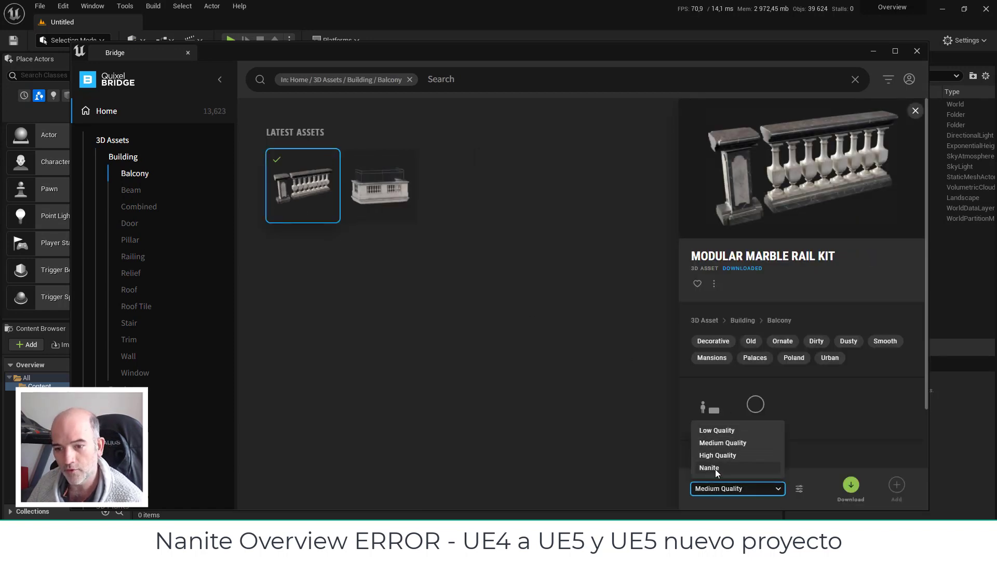
{"action": "left_click", "coordinate": [709, 431]}
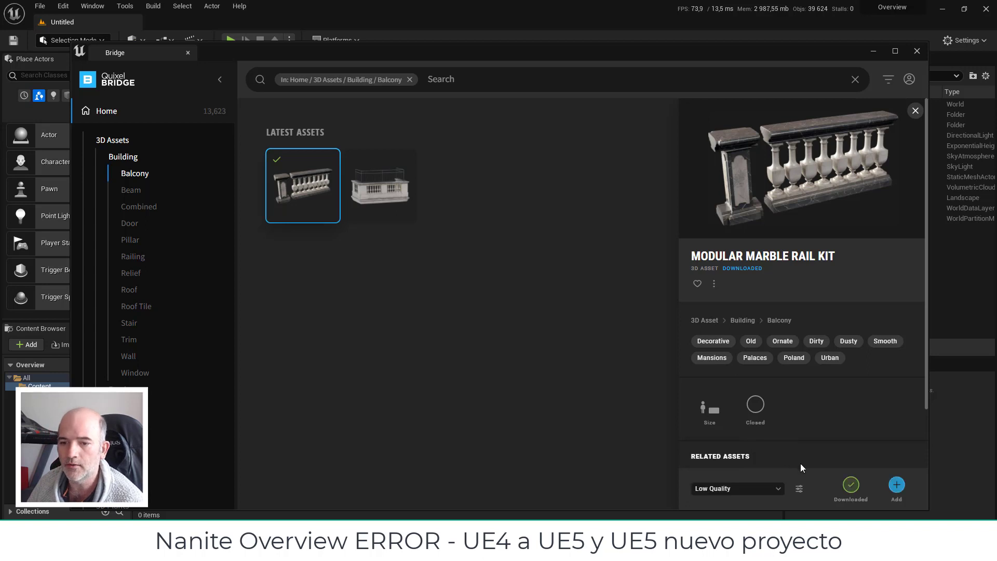
{"action": "left_click", "coordinate": [899, 487]}
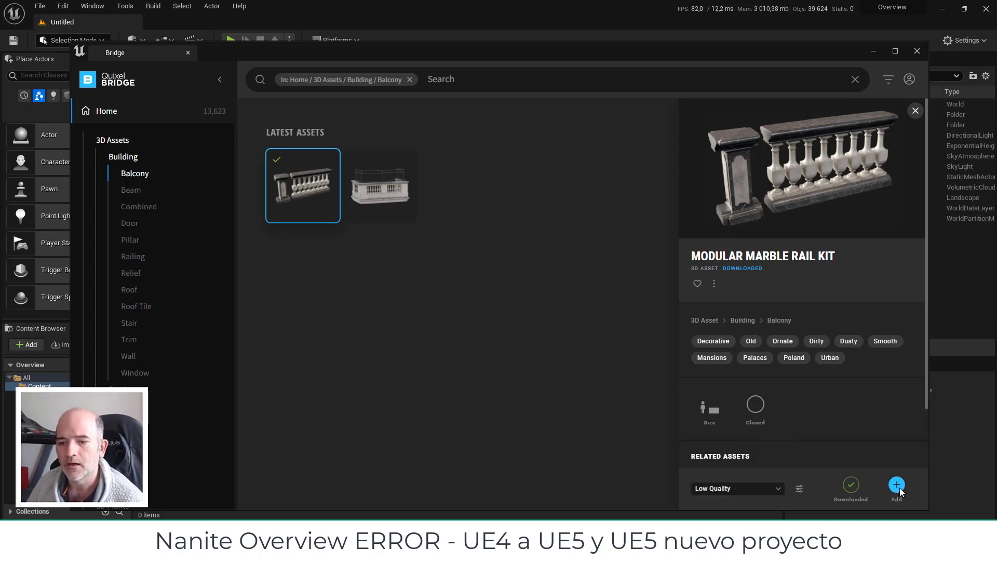
{"action": "left_click", "coordinate": [916, 54]}
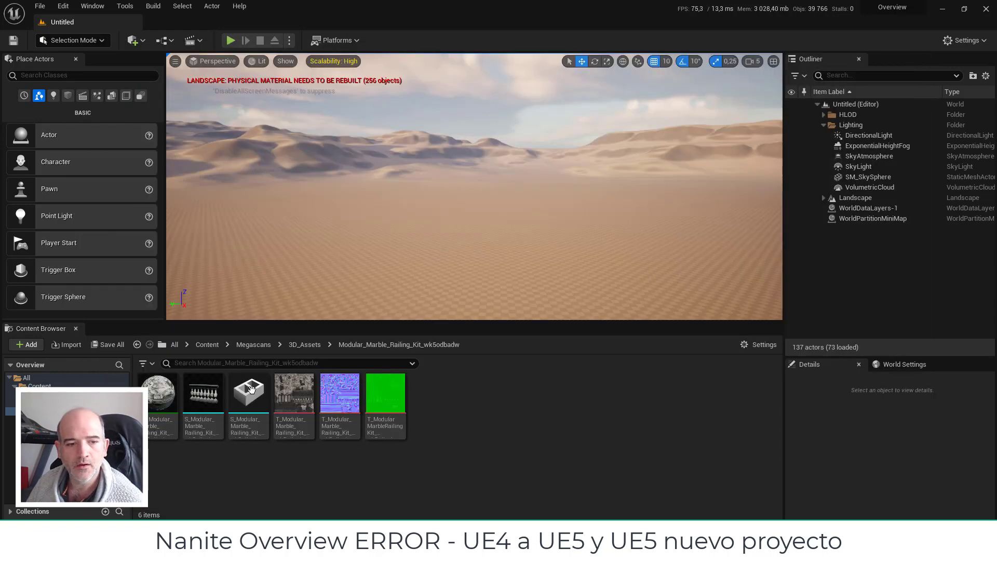
- Place the S_Modular_Marble_Railing mesh on the desert floor and focus the camera on it
{"action": "right_click", "coordinate": [203, 393]}
{"action": "mouse_move", "coordinate": [259, 61]}
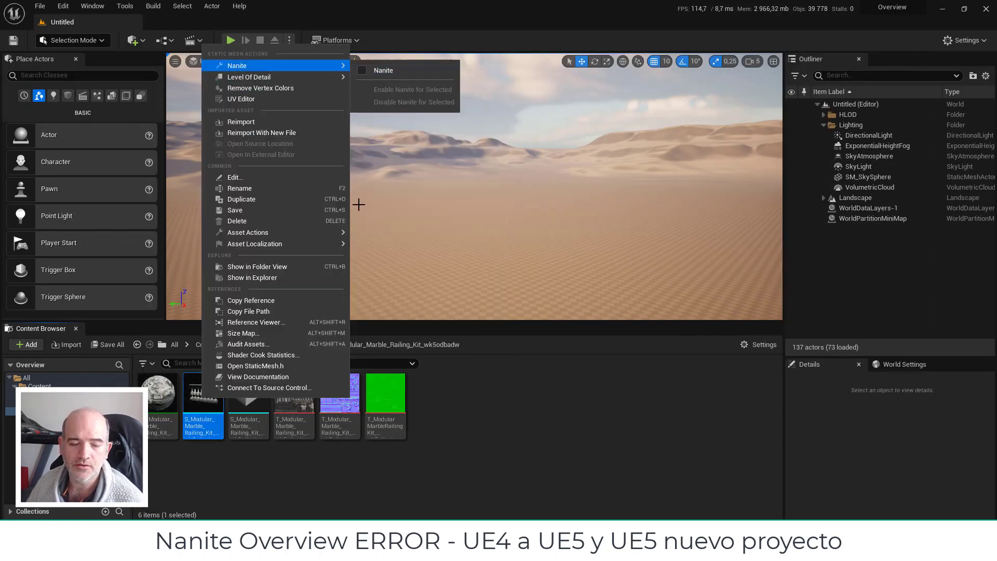
{"action": "left_click", "coordinate": [203, 405]}
{"action": "left_click_drag", "start_coordinate": [203, 400], "coordinate": [430, 261]}
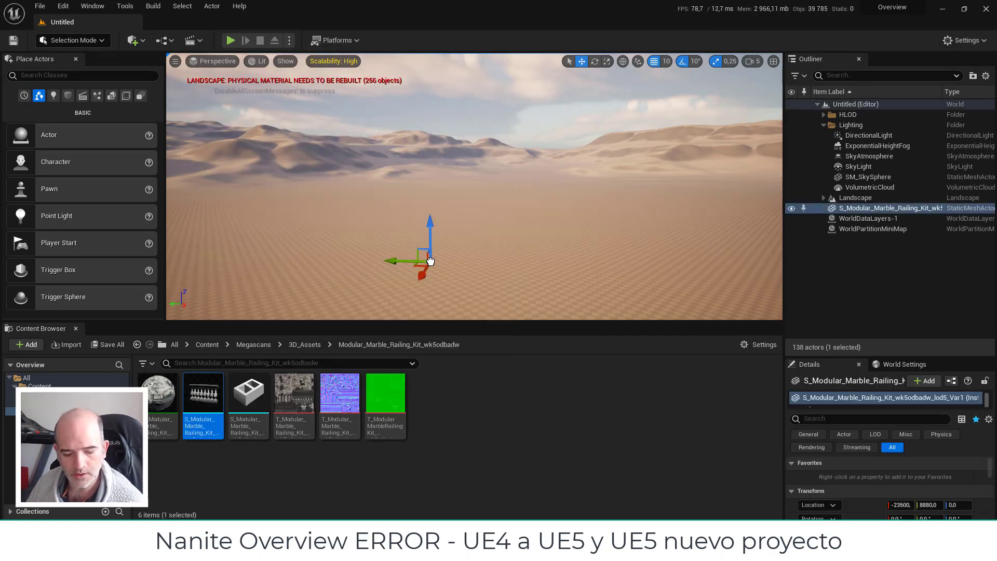
{"action": "key", "text": "f"}
{"action": "mouse_move", "coordinate": [645, 211]}
{"action": "right_mouse_down"}
{"action": "mouse_move", "coordinate": [571, 218]}
{"action": "mouse_move", "coordinate": [519, 208]}
{"action": "mouse_move", "coordinate": [571, 207]}
{"action": "right_mouse_up"}
- Try the Nanite Overview view mode, then return the viewport to Lit rendering
{"action": "left_click", "coordinate": [262, 61]}
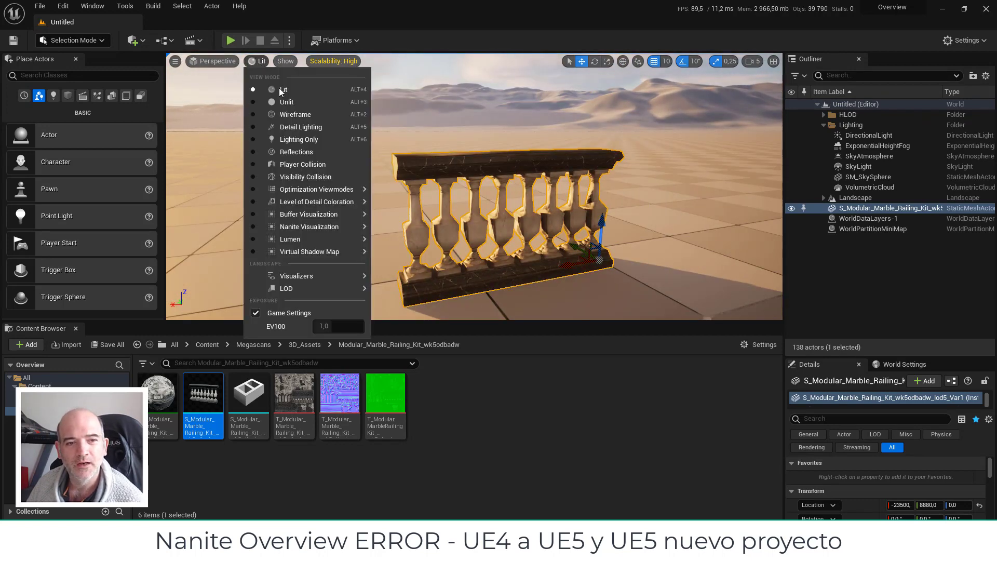
{"action": "mouse_move", "coordinate": [292, 228]}
{"action": "left_click", "coordinate": [414, 241]}
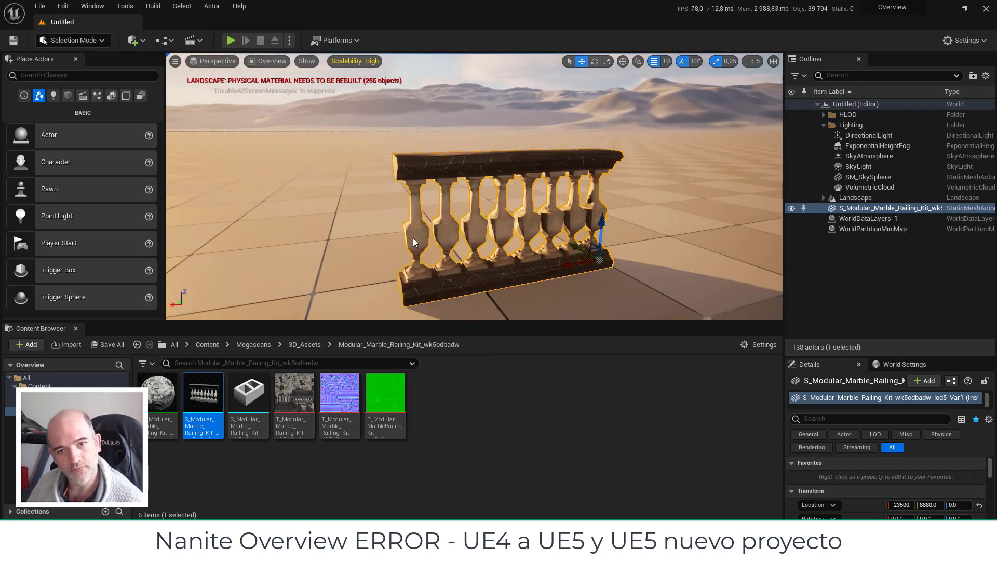
{"action": "left_click", "coordinate": [266, 63]}
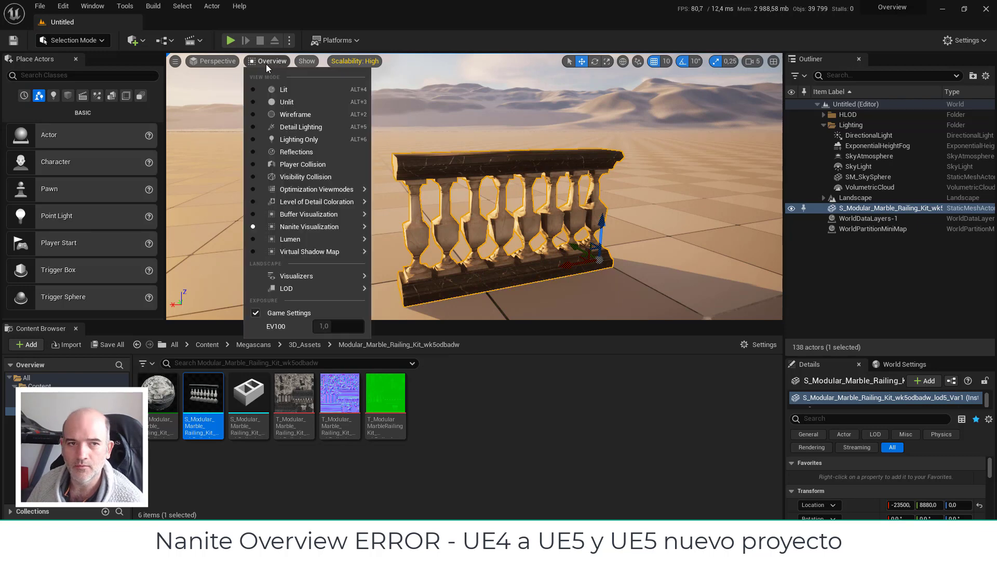
{"action": "left_click", "coordinate": [283, 90]}
- Enable Nanite on the railing mesh and switch the viewport to Nanite Overview
{"action": "right_click", "coordinate": [205, 418]}
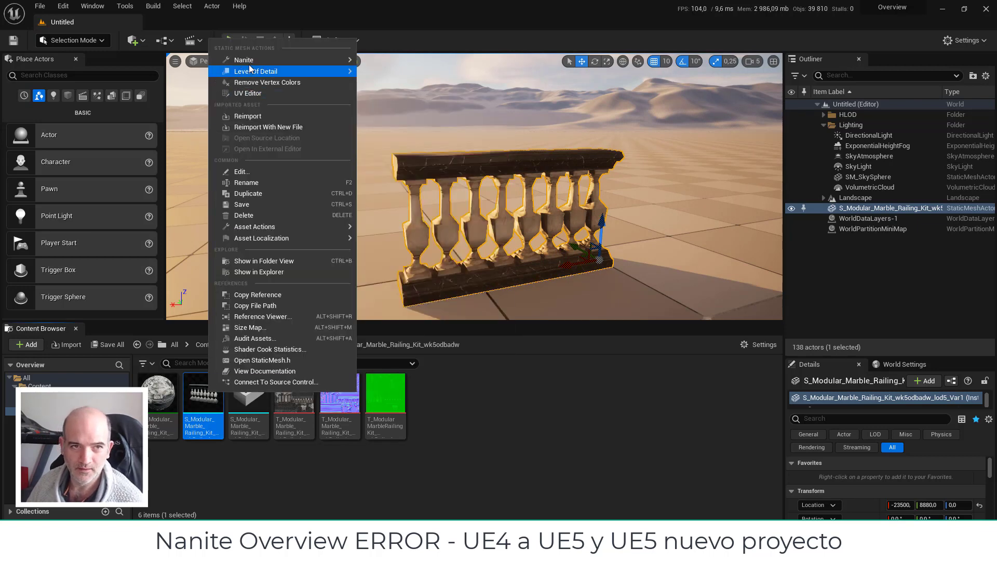
{"action": "mouse_move", "coordinate": [248, 61]}
{"action": "left_click", "coordinate": [375, 67]}
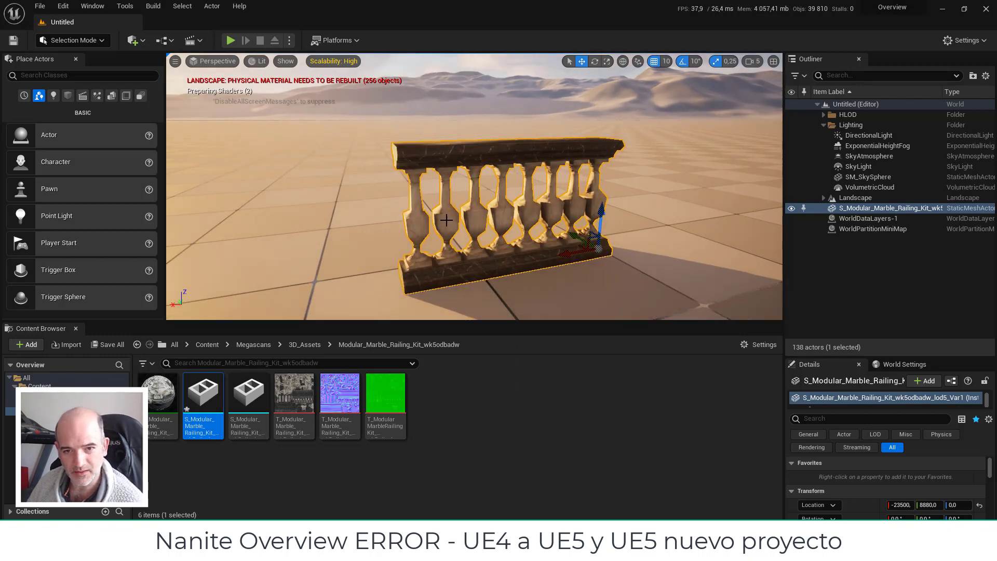
{"action": "left_click", "coordinate": [251, 66]}
{"action": "mouse_move", "coordinate": [316, 221]}
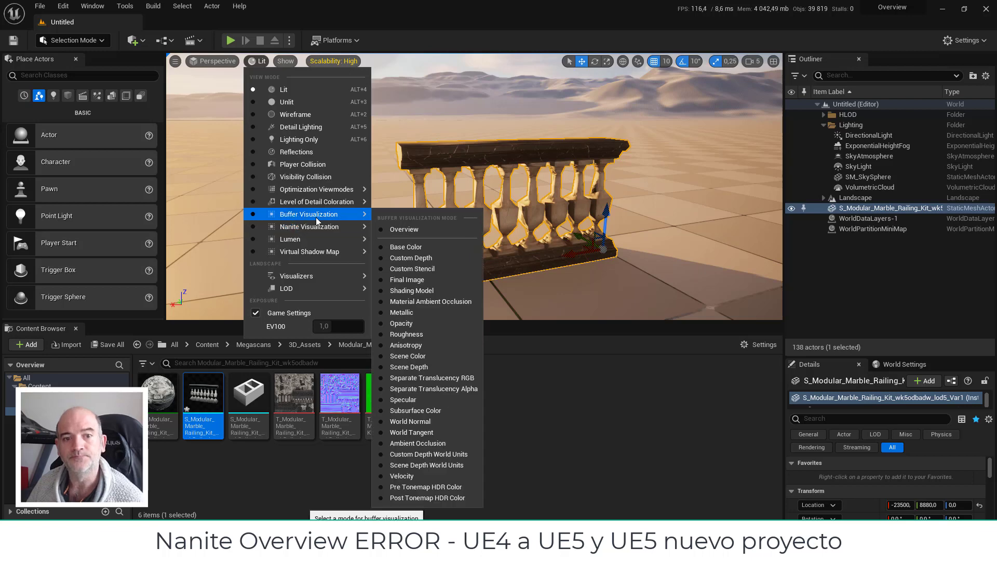
{"action": "left_click", "coordinate": [403, 240]}
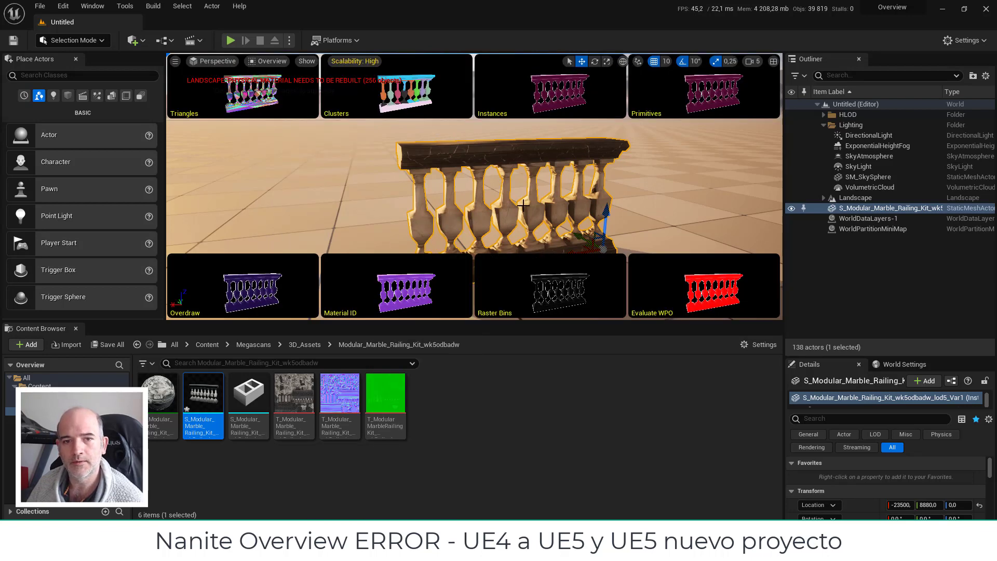
- Orbit around the railing's end in Nanite Overview, then open the Edit menu
{"action": "left_click_drag", "start_coordinate": [523, 205], "coordinate": [522, 205], "text": "alt"}
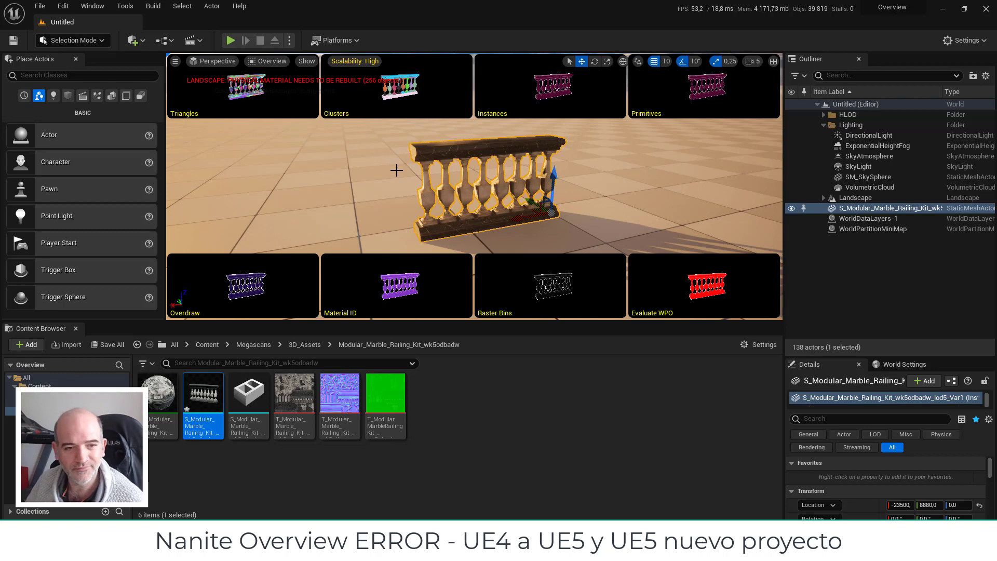
{"action": "left_click", "coordinate": [65, 7]}
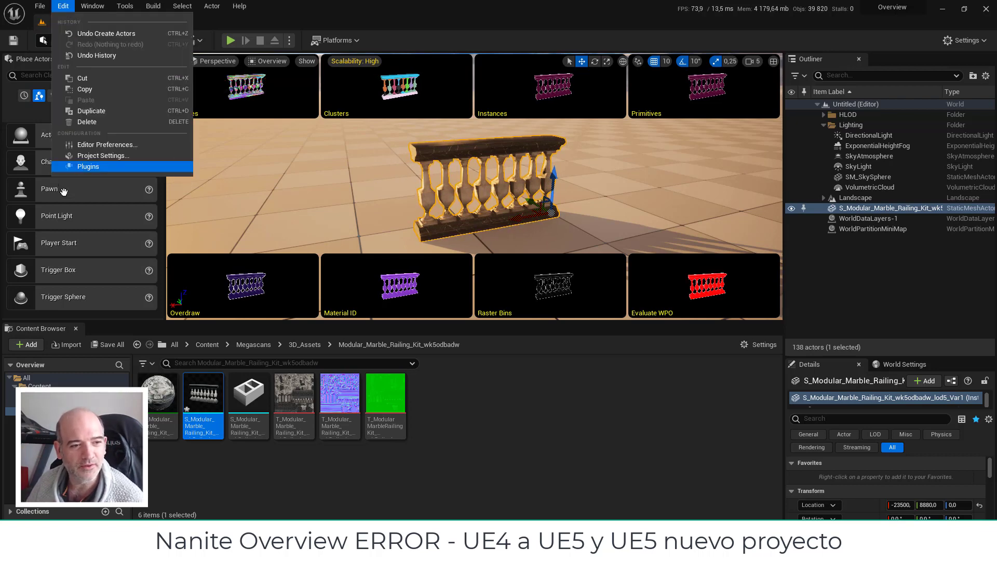
- In Project Settings, search for RHI and keep DirectX 12 as the Default RHI
{"action": "left_click", "coordinate": [80, 152]}
{"action": "left_click", "coordinate": [299, 35]}
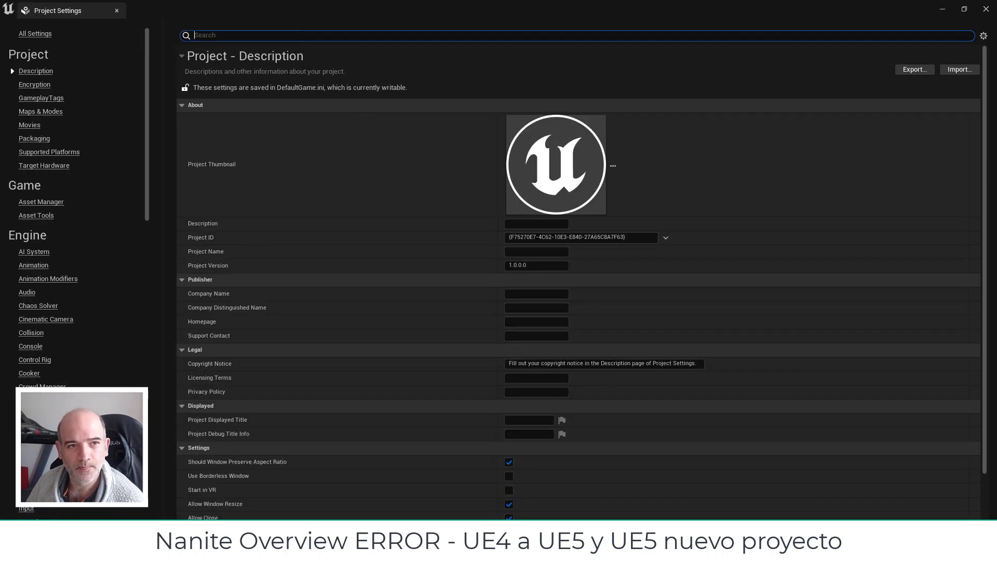
{"action": "type", "text": "RHI"}
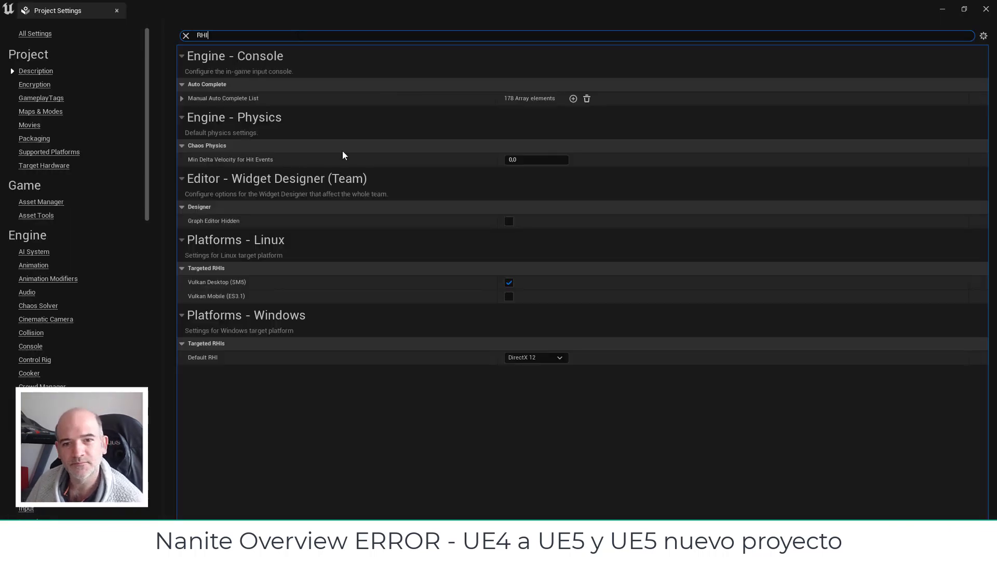
{"action": "left_click", "coordinate": [559, 358]}
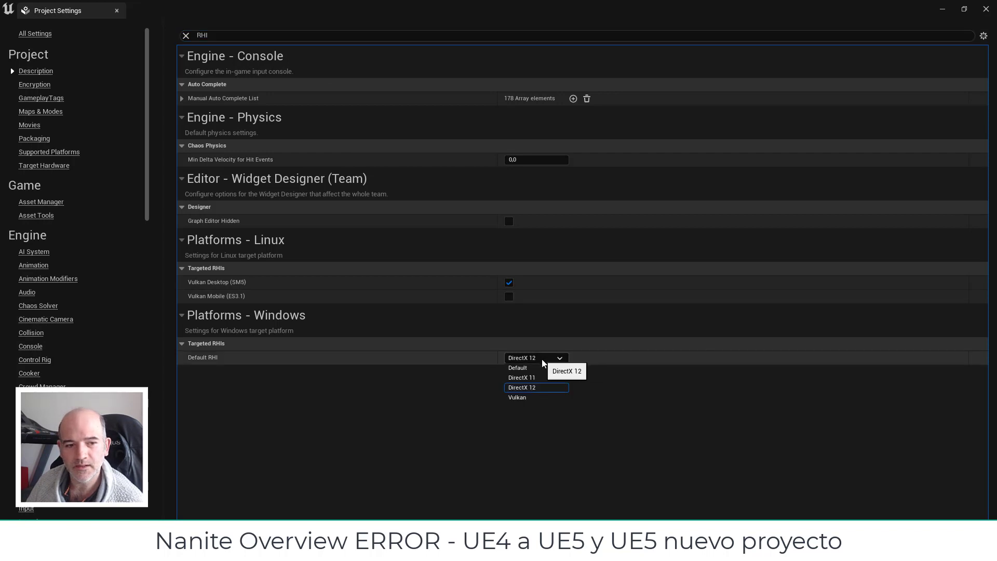
{"action": "left_click", "coordinate": [553, 388]}
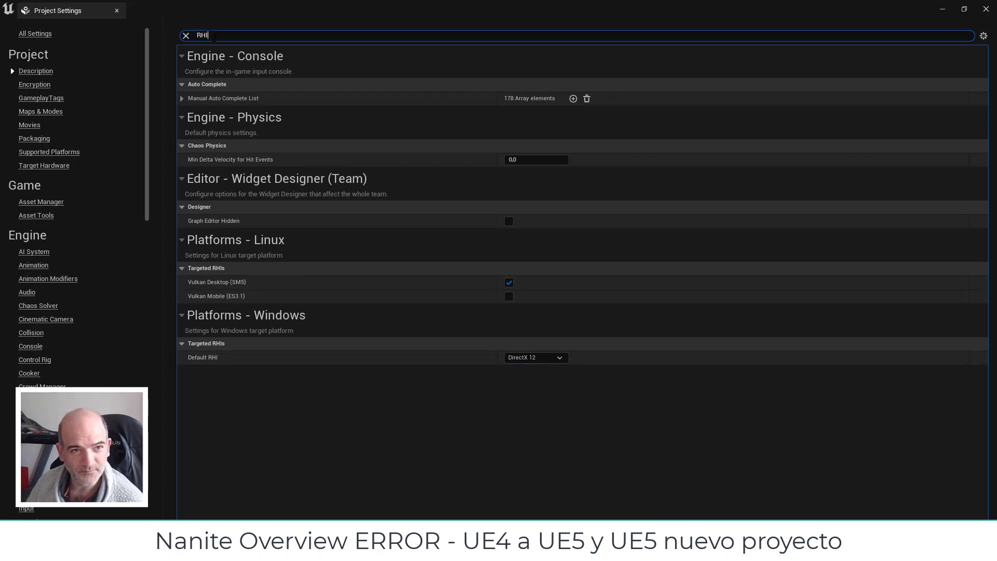
- Search for sm6, confirm the SM6 shader format is enabled, and close Project Settings
{"action": "type", "text": "sm6"}
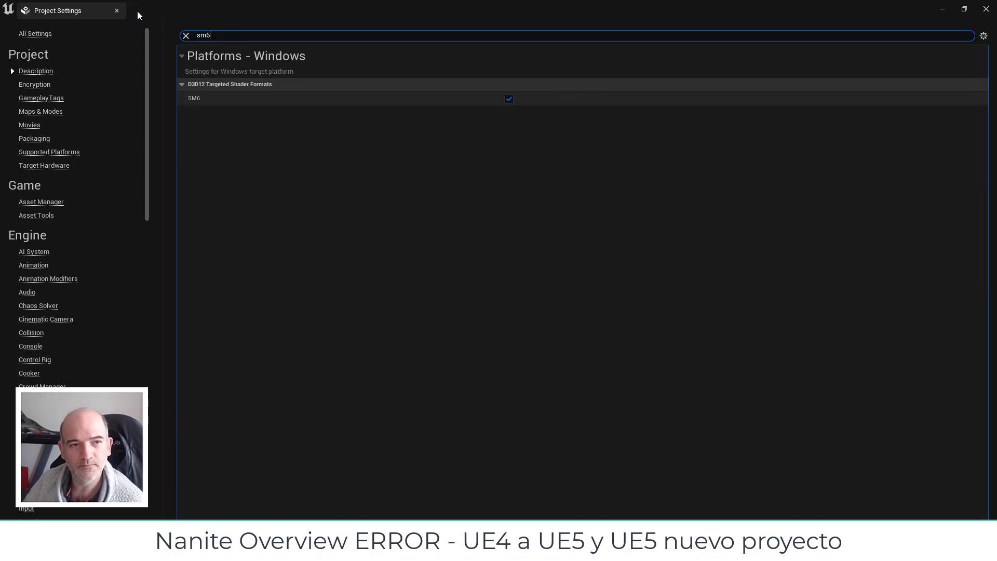
{"action": "key", "text": "BackSpace"}
{"action": "scroll", "coordinate": [432, 325], "scroll_direction": "down", "scroll_amount": 3}
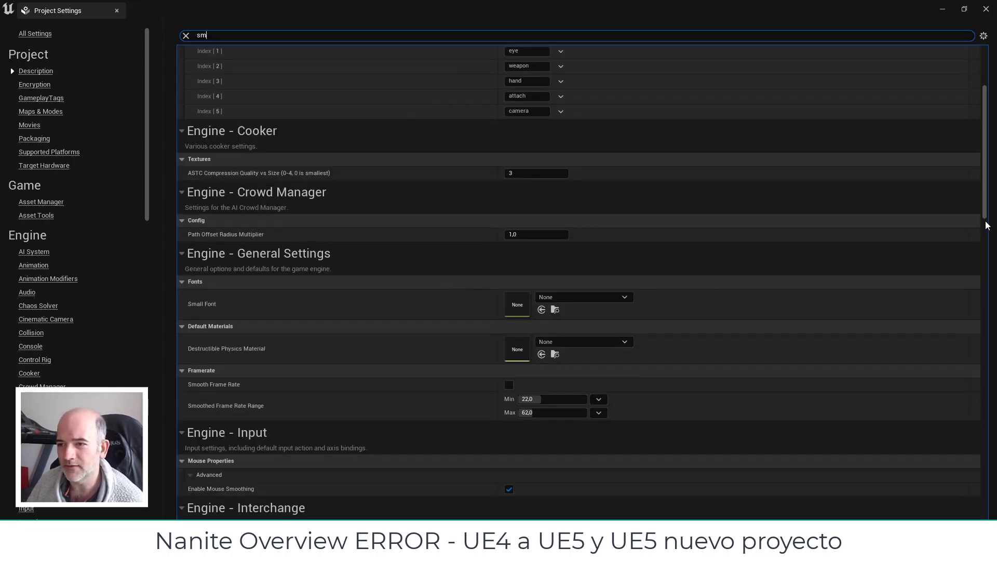
{"action": "left_click_drag", "start_coordinate": [985, 211], "coordinate": [966, 506]}
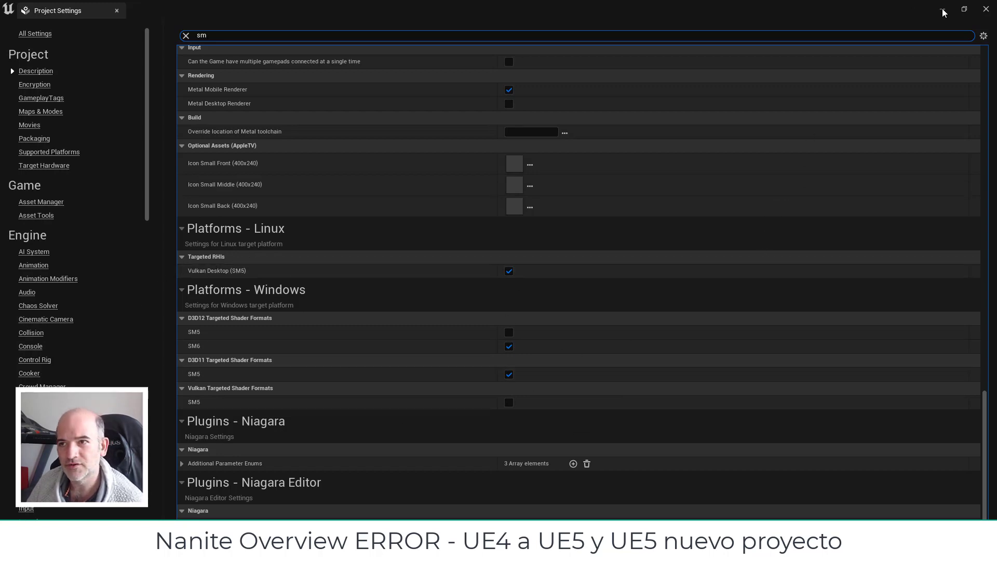
{"action": "left_click", "coordinate": [986, 9]}
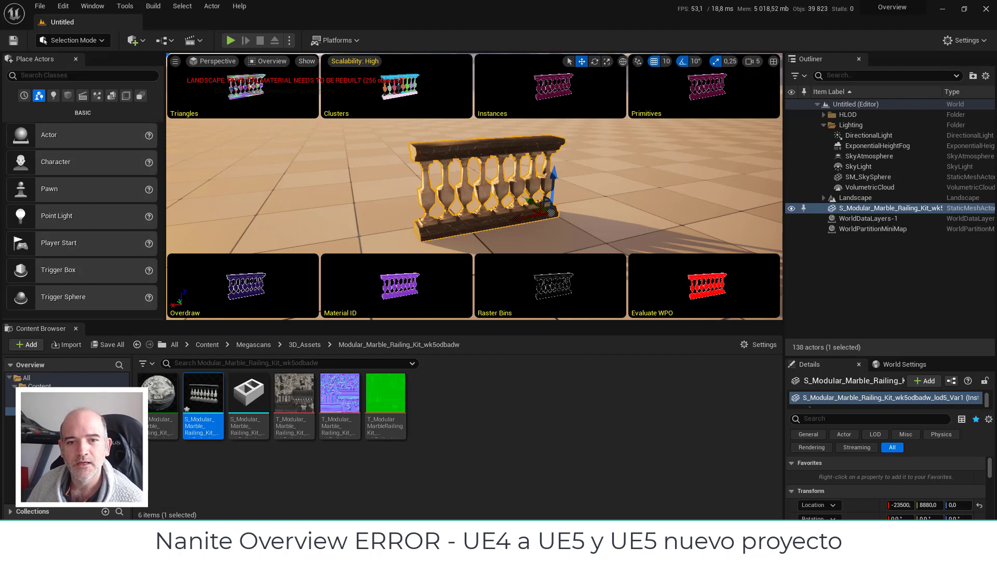
{"action": "right_click_drag", "start_coordinate": [409, 180], "coordinate": [408, 180]}
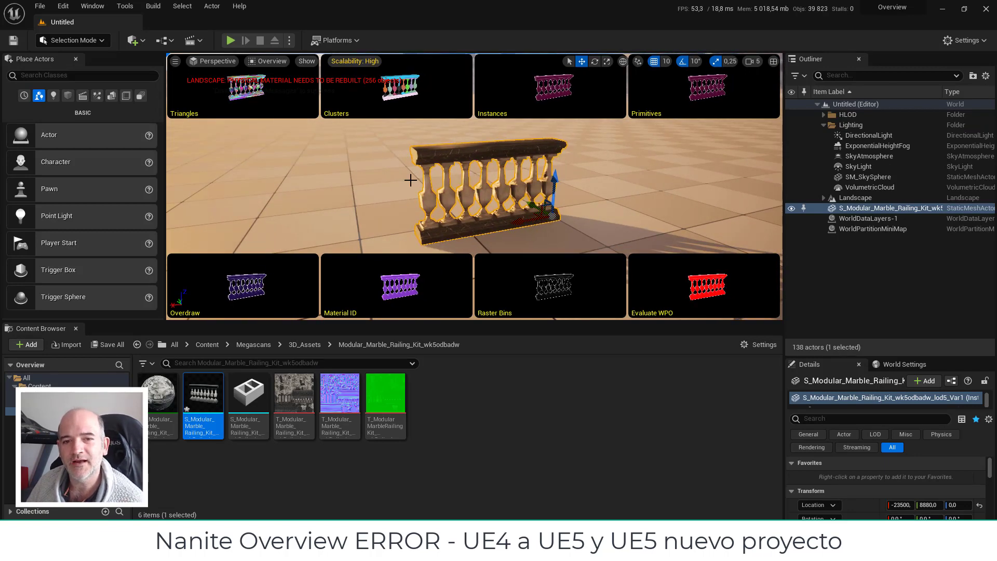